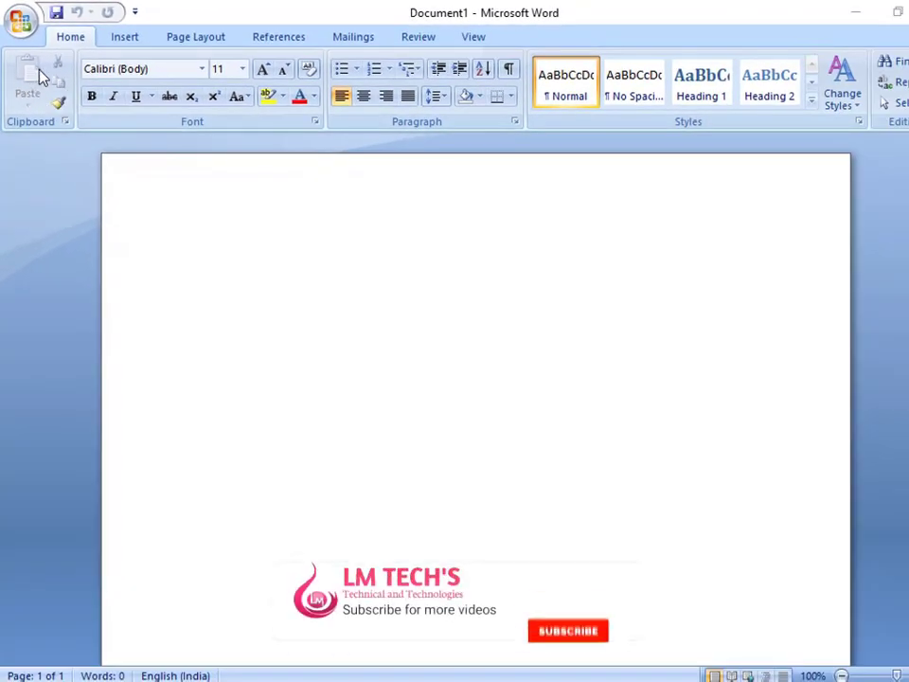
- Enter =rand() on the blank page to generate three sample paragraphs of about 185 words
click(322, 318)
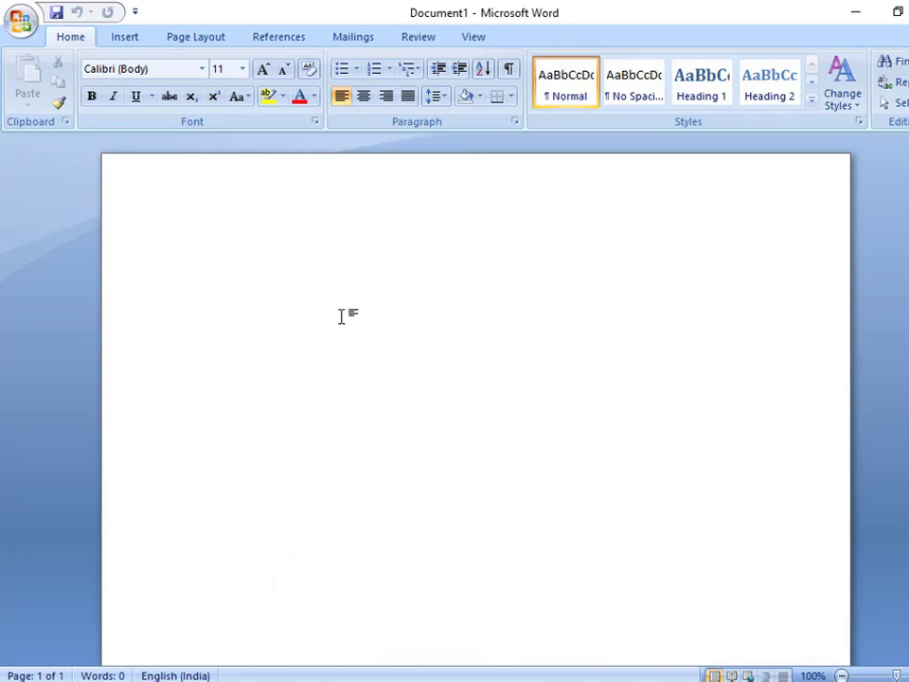
text(=rand()
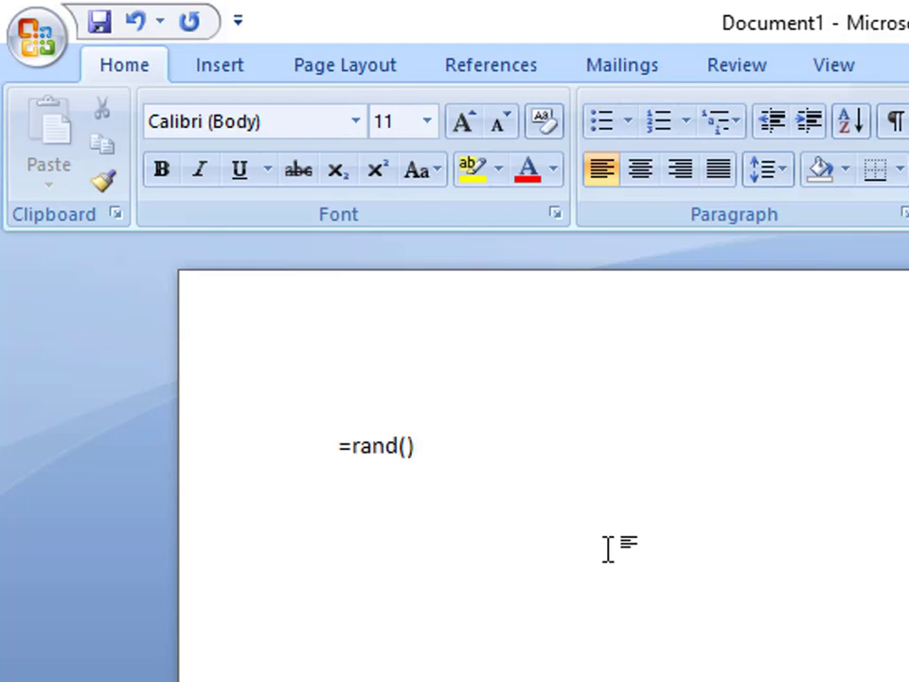
double_click(349, 446)
click(431, 453)
key(Return)
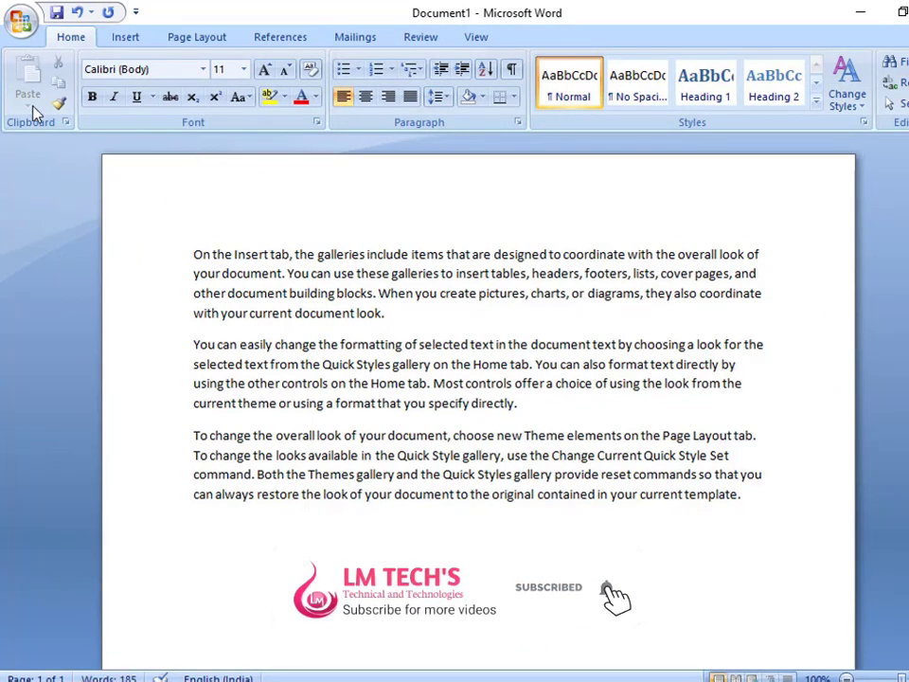
- Cut the opening 'On the Insert tab' paragraph and paste it as the document's last paragraph
click(390, 317)
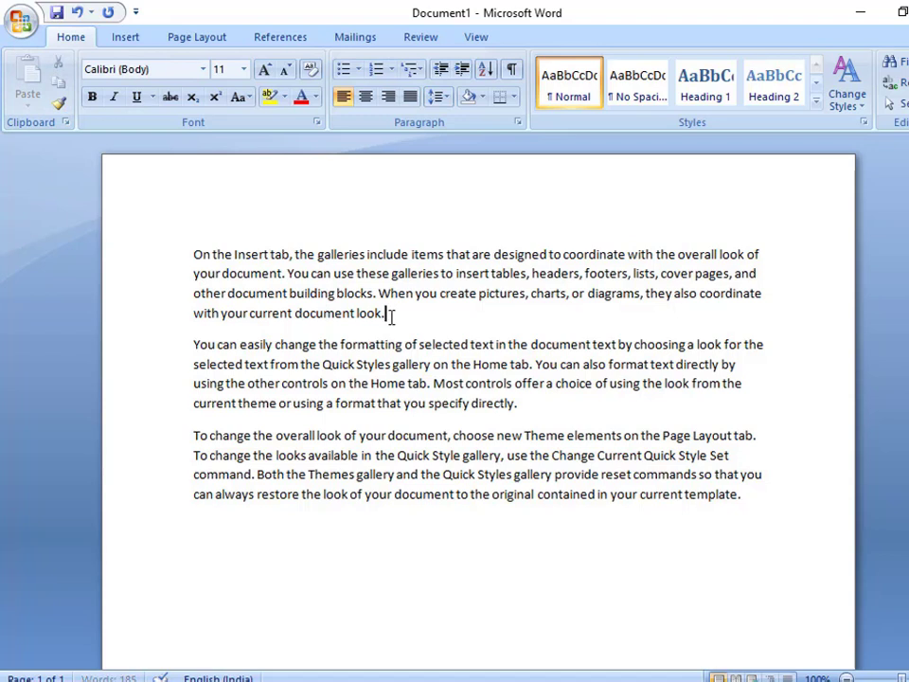
drag(386, 316, 189, 220)
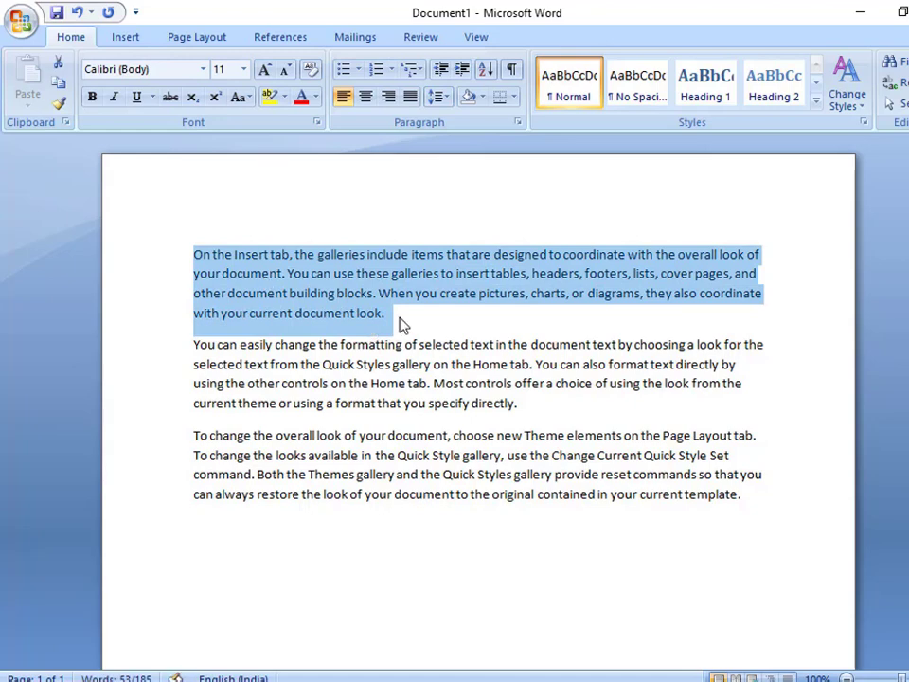
drag(402, 318, 233, 249)
click(412, 315)
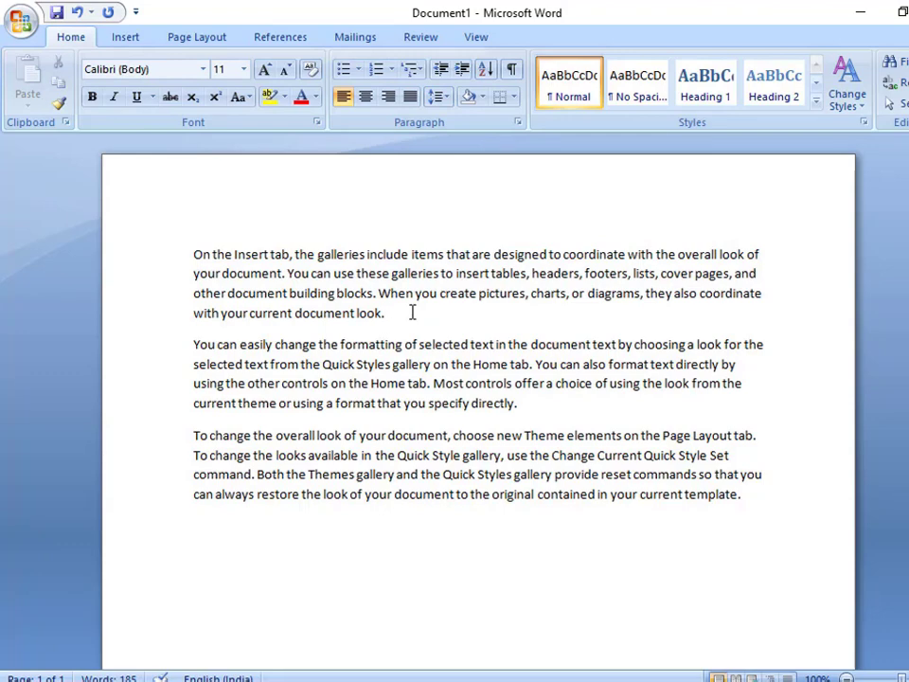
key(shift+Up)
key(shift+Up)
key(shift+Up)
key(shift+Home)
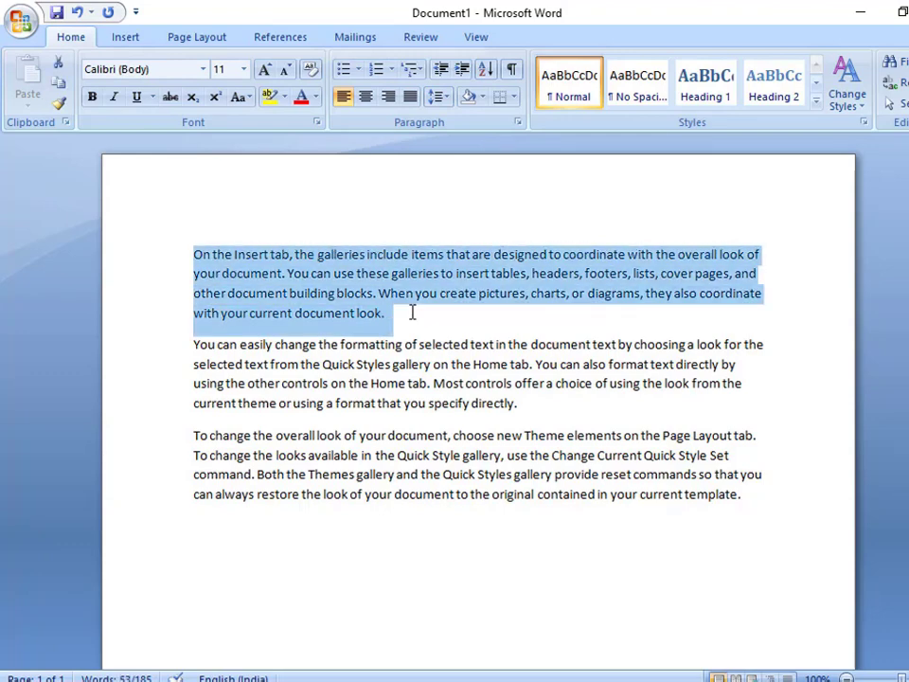
key(shift+Down)
key(shift+Down)
key(shift+Down)
key(shift+Down)
key(shift+Up)
key(shift+Up)
key(shift+Up)
key(shift+Up)
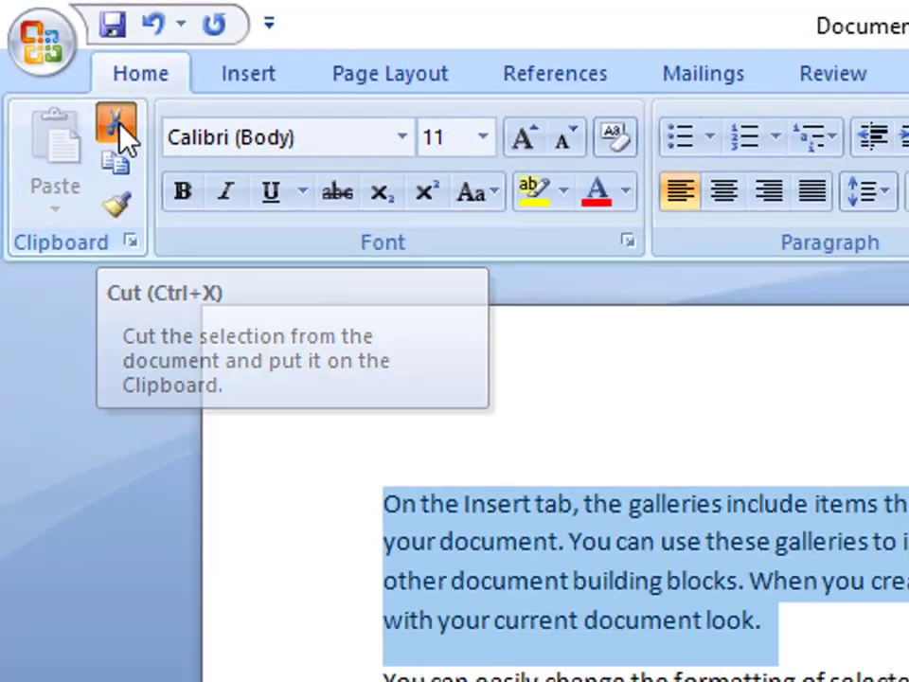
click(159, 174)
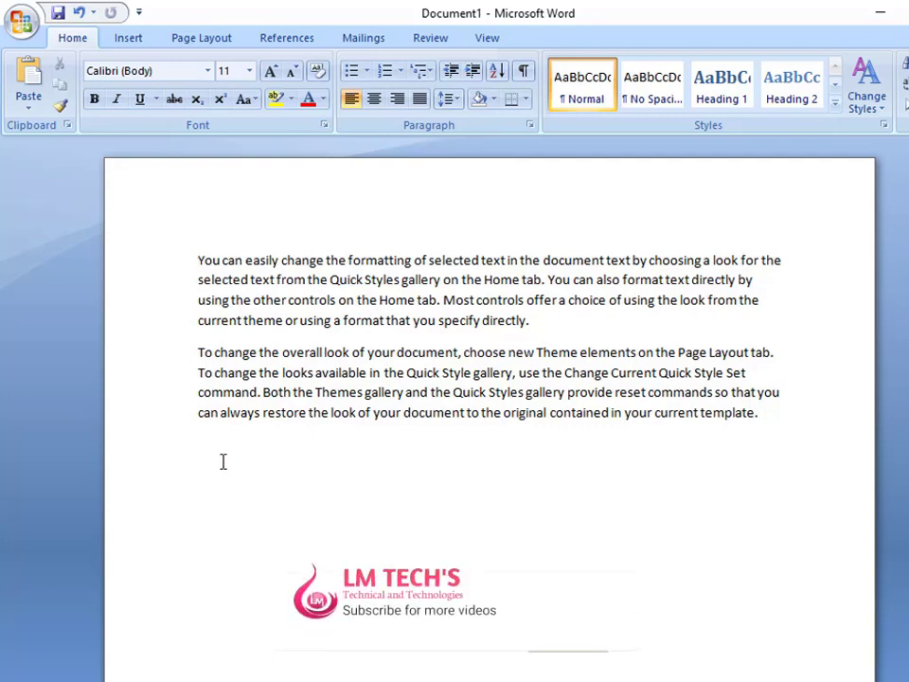
click(223, 460)
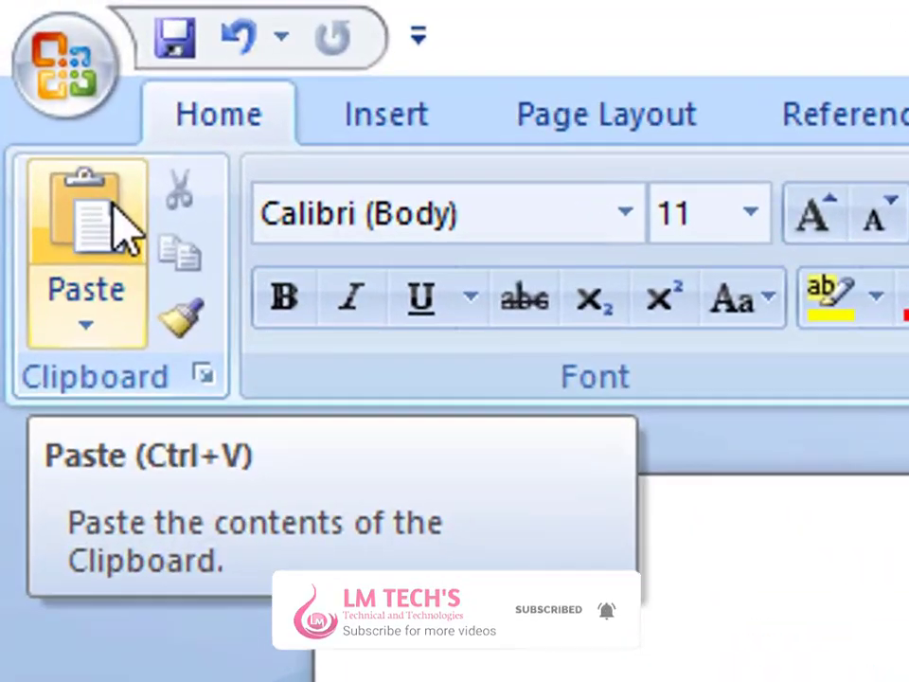
click(33, 78)
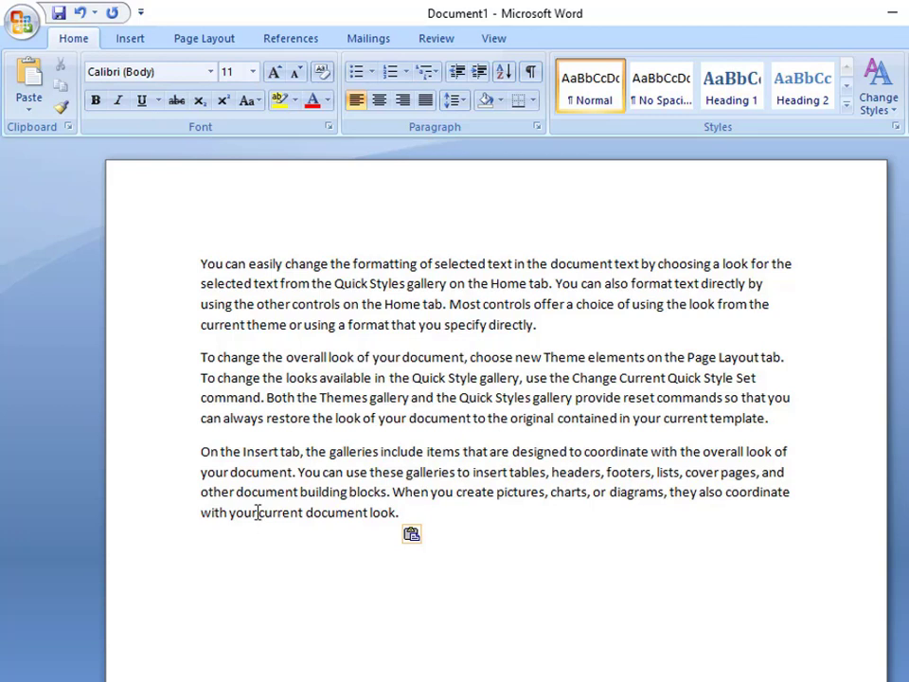
- Paste a copy of the 'You can easily change the formatting' paragraph below the last paragraph
drag(556, 327, 167, 236)
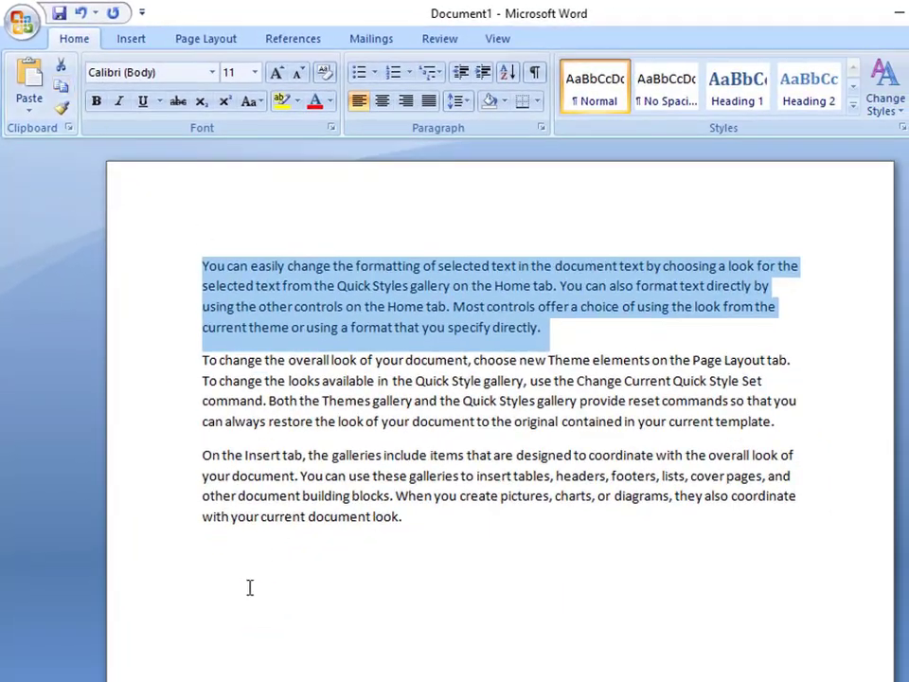
click(228, 550)
click(29, 83)
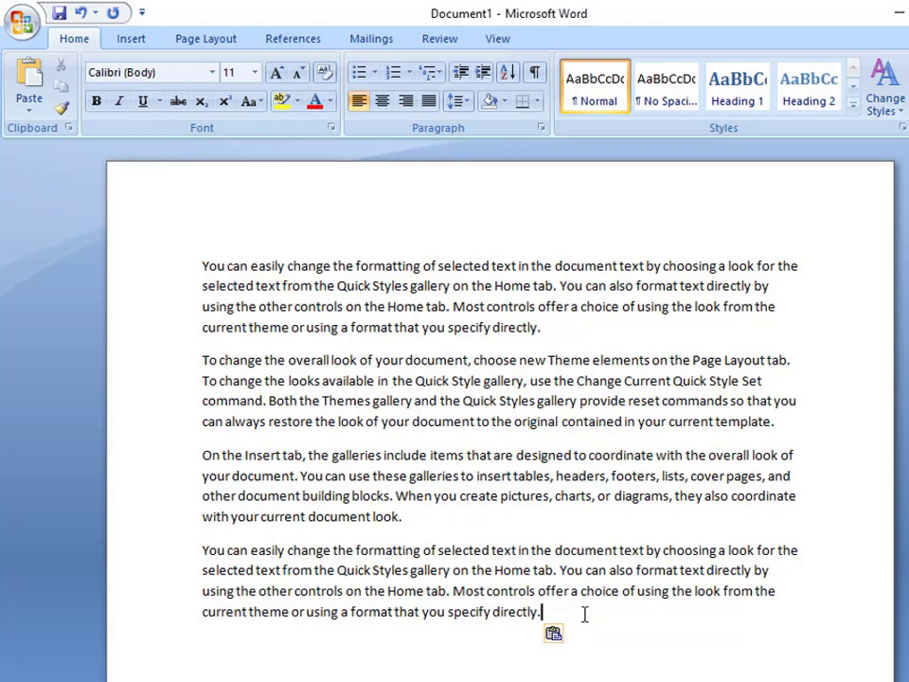
- Copy the first paragraph with Ctrl+C and paste a second duplicate at the end with Ctrl+V
scroll(584, 614, down, 2)
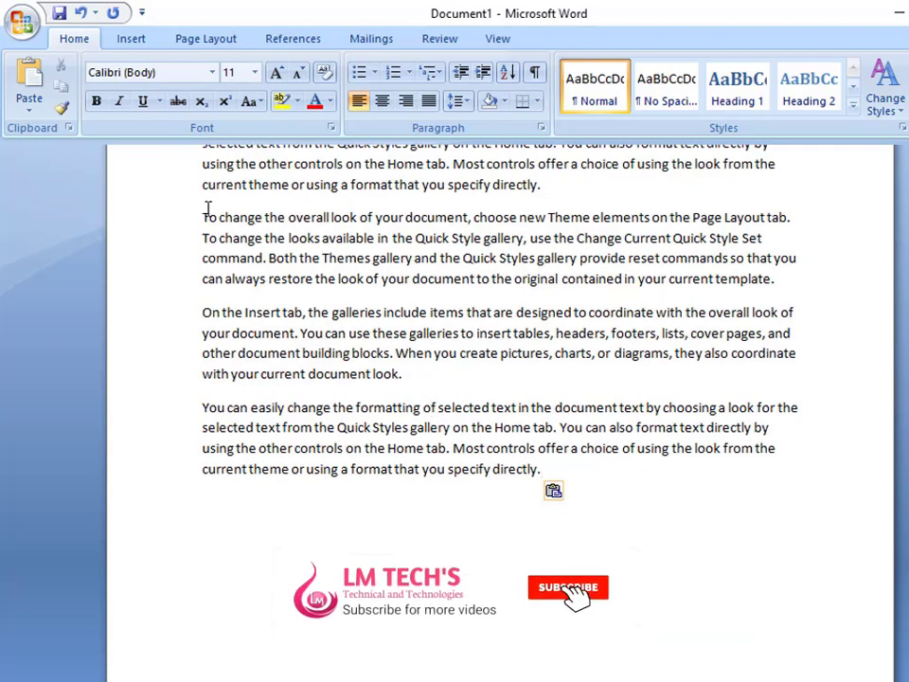
scroll(440, 492, up, 1)
scroll(440, 493, up, 2)
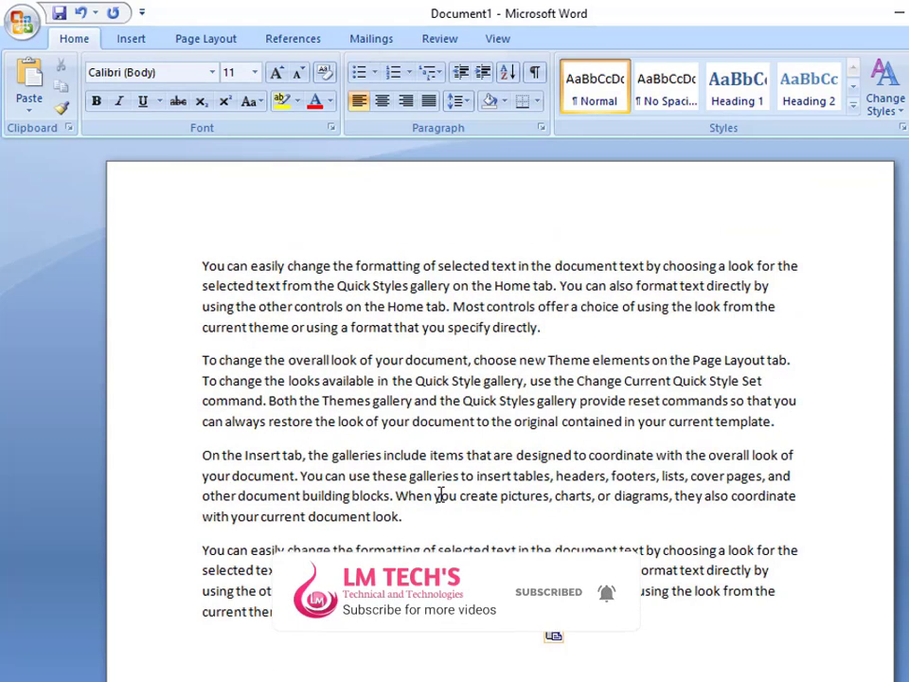
drag(563, 328, 199, 268)
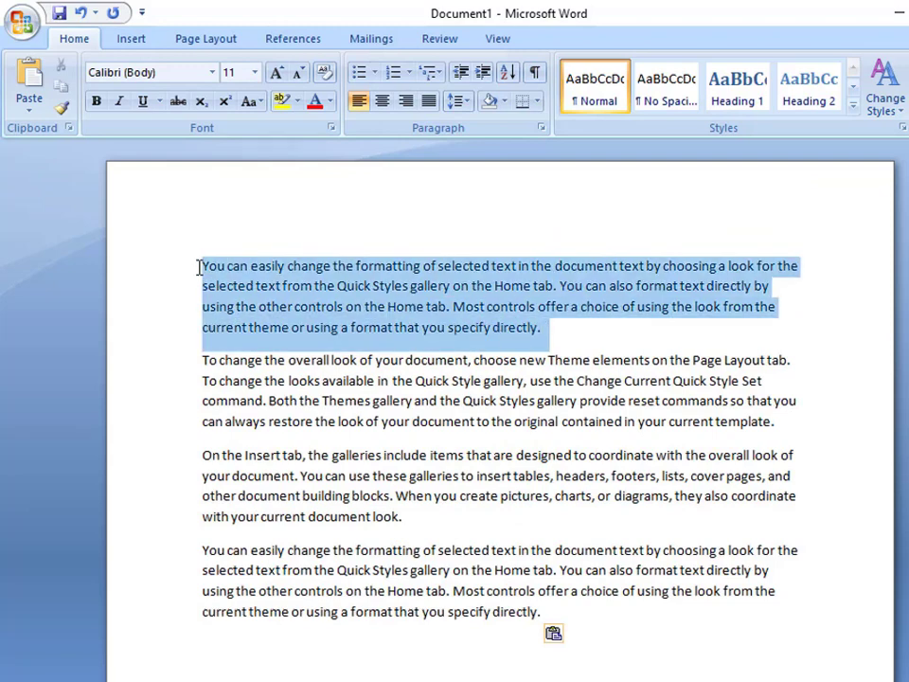
key(ctrl+c)
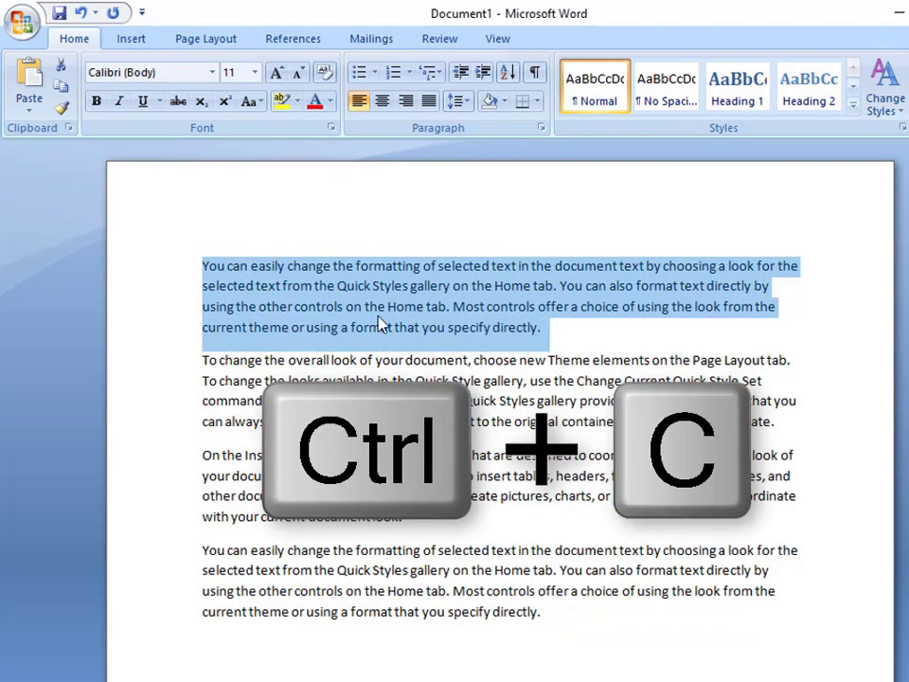
scroll(416, 562, down, 1)
scroll(370, 523, down, 3)
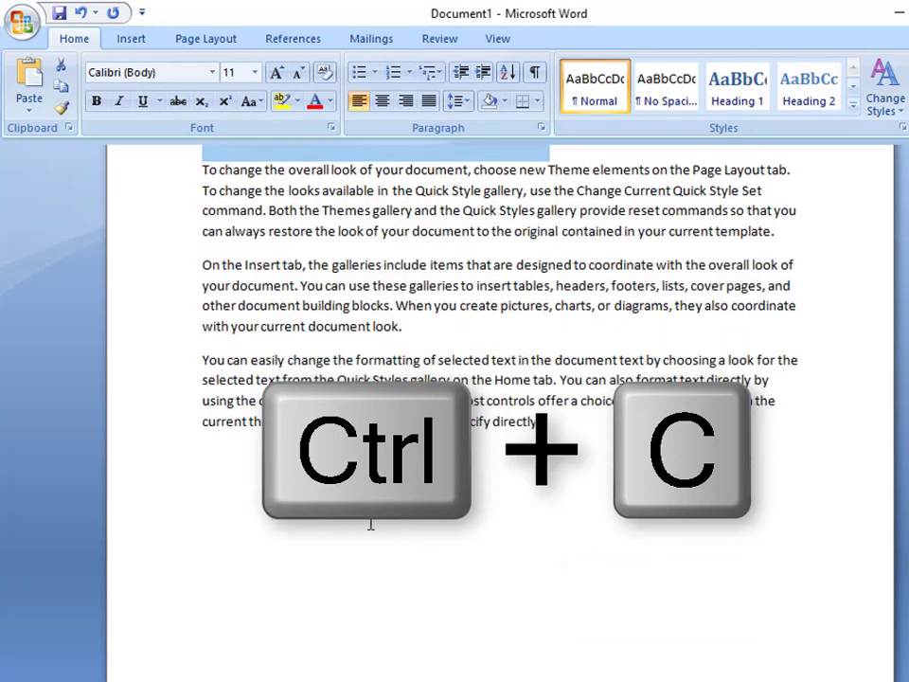
click(243, 466)
key(ctrl+v)
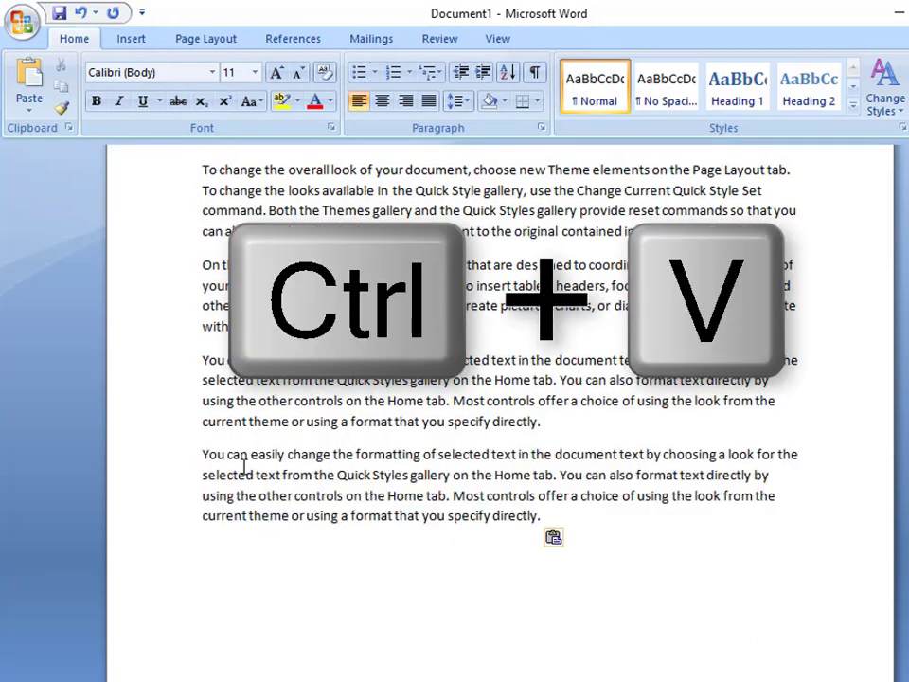
scroll(303, 486, up, 3)
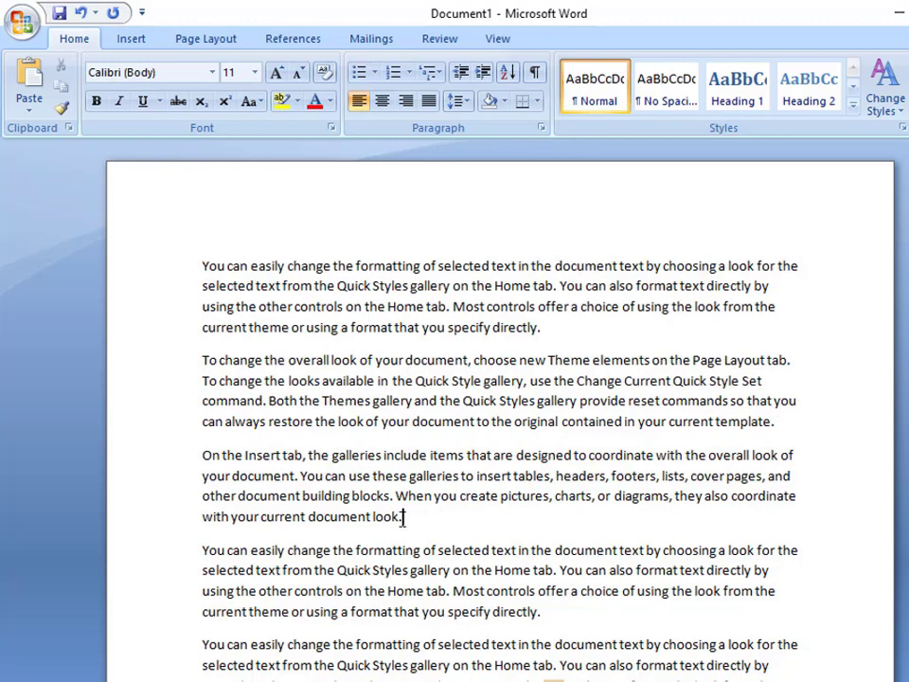
- Cut the top three paragraphs with Ctrl+X and paste them after the two duplicate copies
mouse_move(403, 516)
mouse_down()
mouse_move(270, 377)
mouse_move(189, 274)
mouse_up()
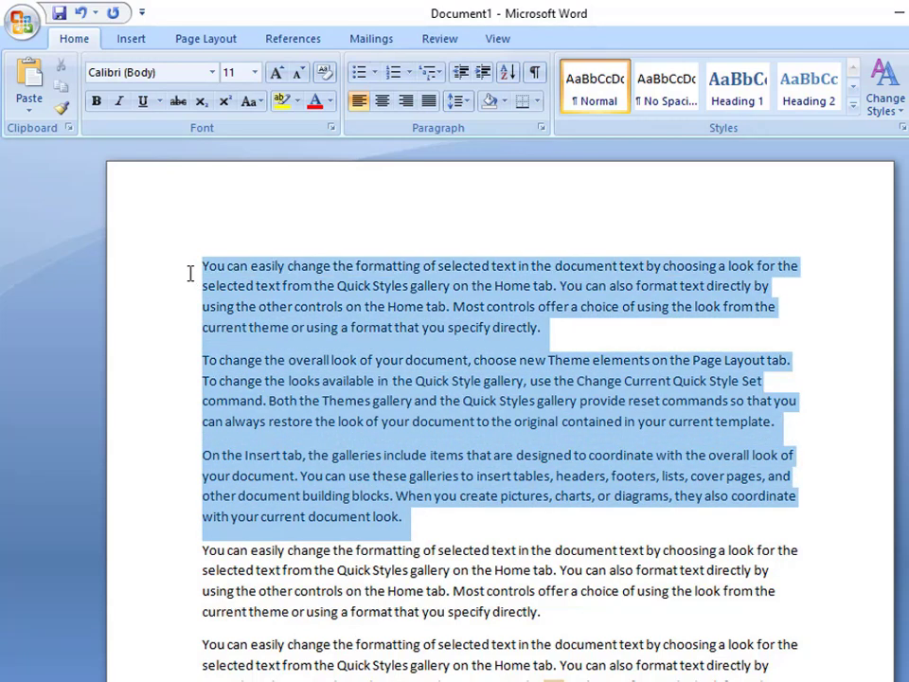
key(ctrl+x)
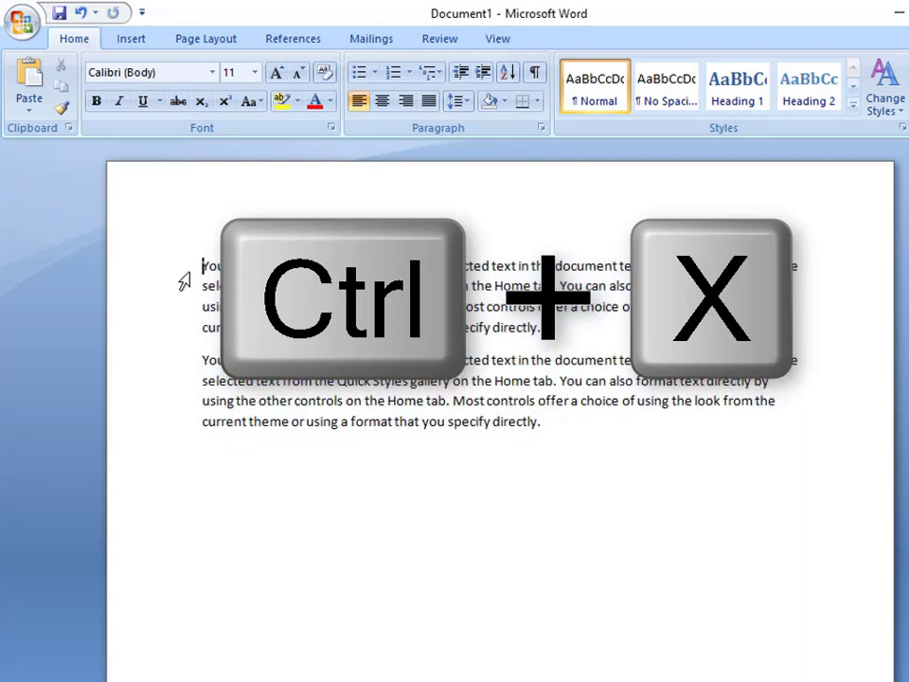
click(223, 471)
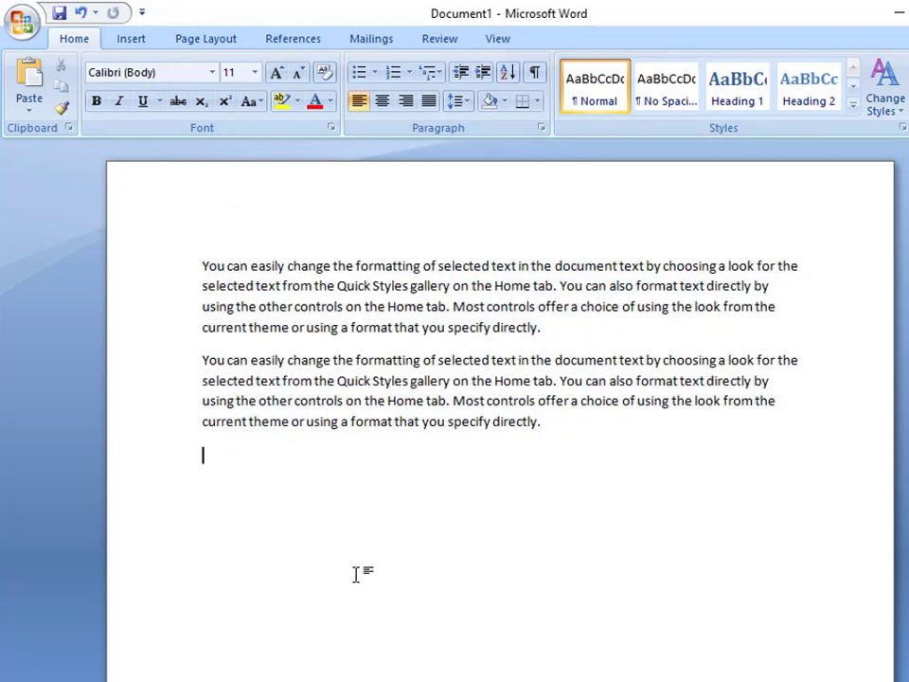
key(ctrl+v)
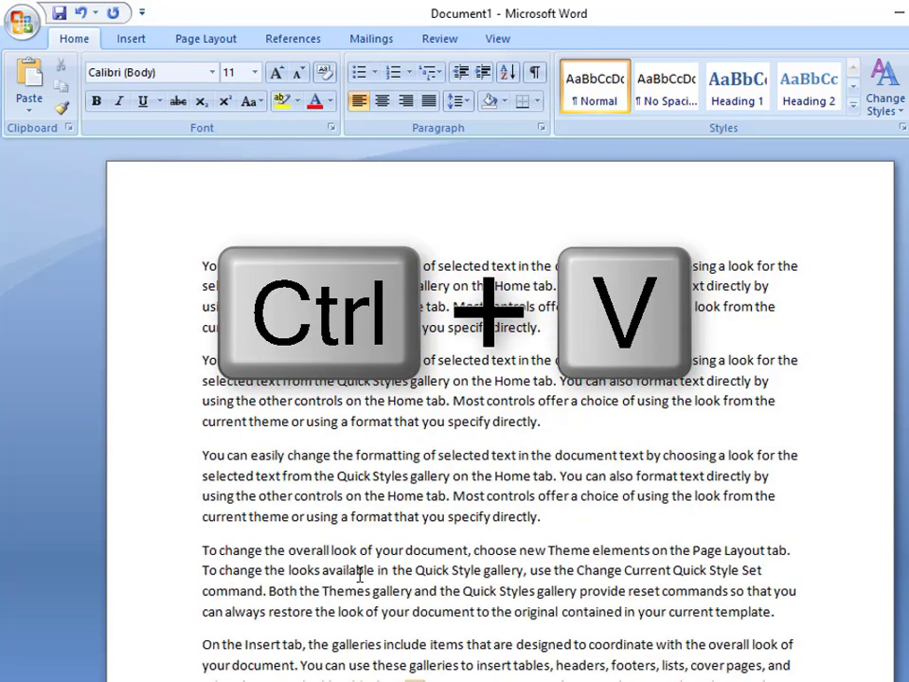